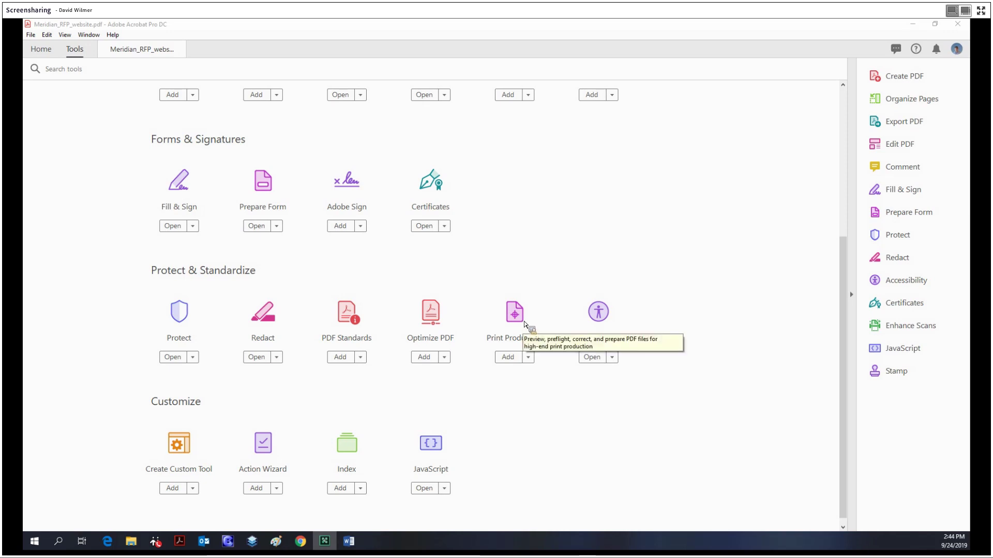
# Step: Open the Print Production tools on the Meridian RFP and launch Output Preview
pyautogui.click(525, 324)
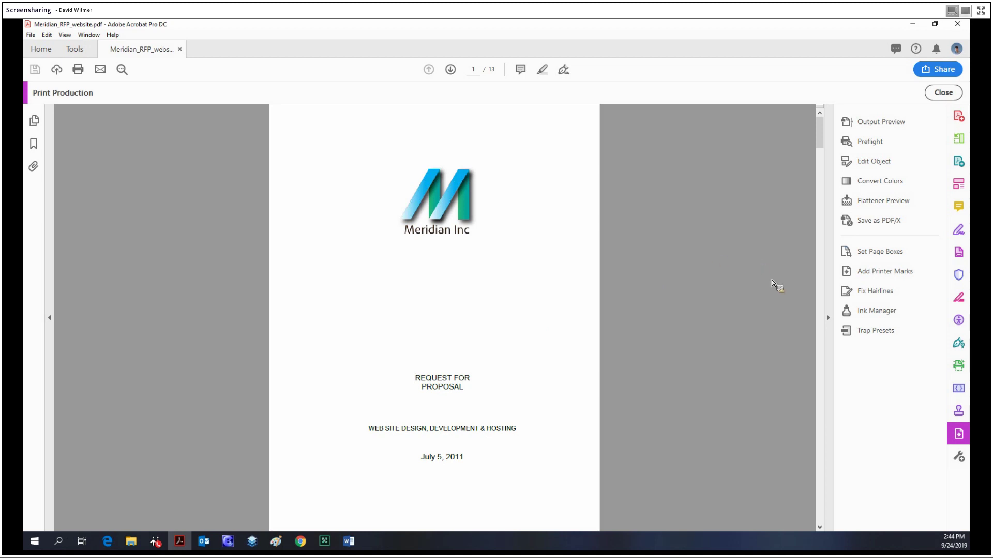
pyautogui.scroll(-5, 682, 277)
pyautogui.scroll(5, 681, 275)
pyautogui.click(866, 124)
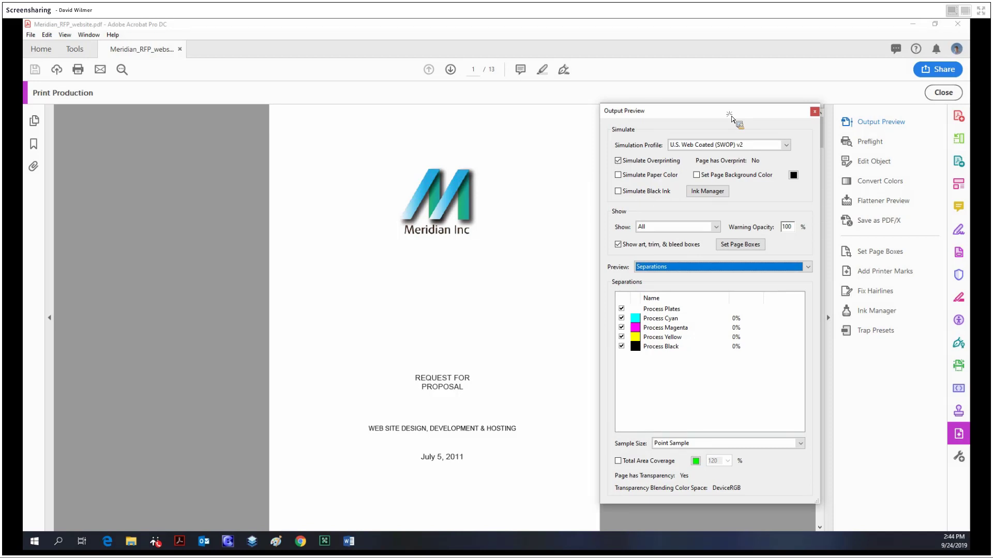
# Step: Nudge the Output Preview window and browse the available simulation profiles
pyautogui.moveTo(732, 124)
pyautogui.mouseDown()
pyautogui.moveTo(743, 143)
pyautogui.moveTo(732, 115)
pyautogui.mouseUp()
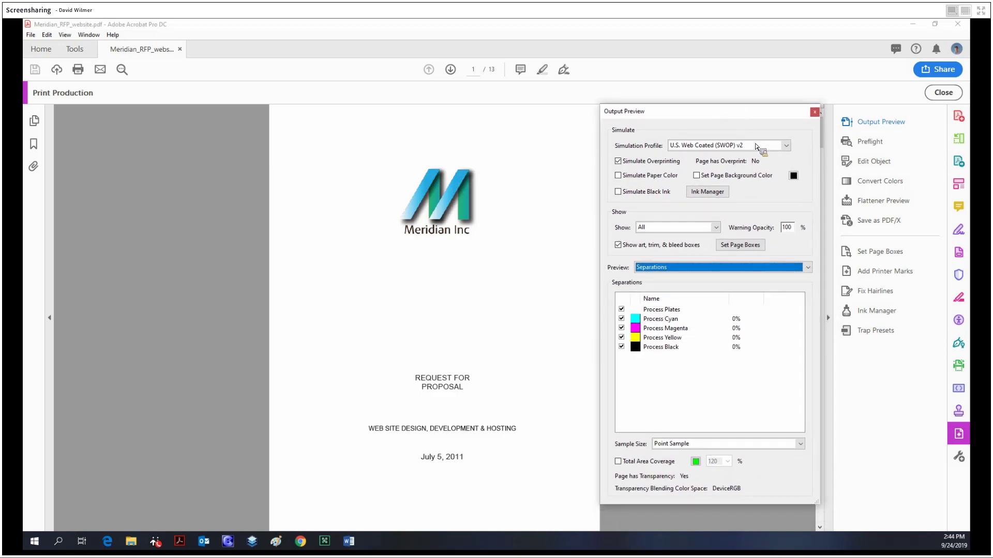
pyautogui.click(755, 144)
pyautogui.click(755, 144)
pyautogui.click(755, 148)
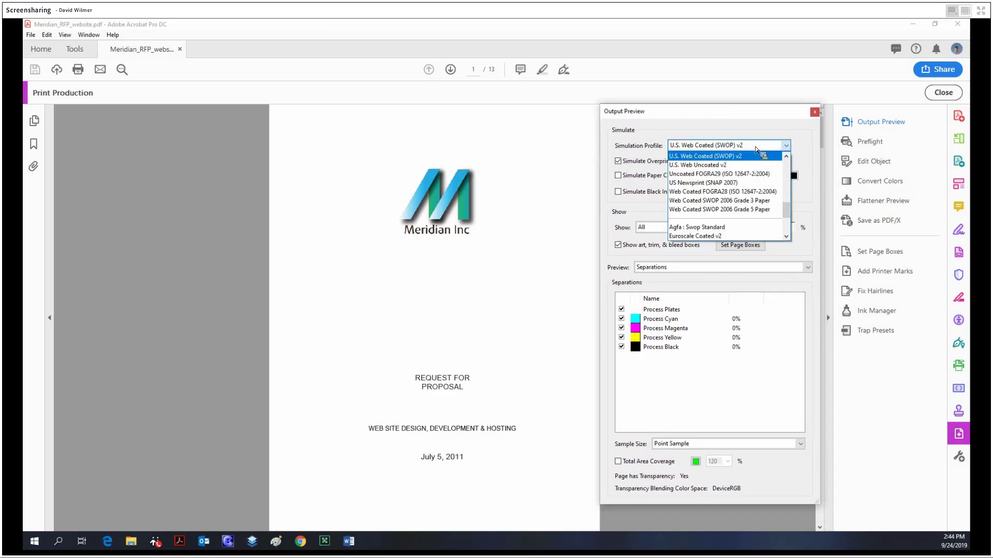
pyautogui.click(760, 145)
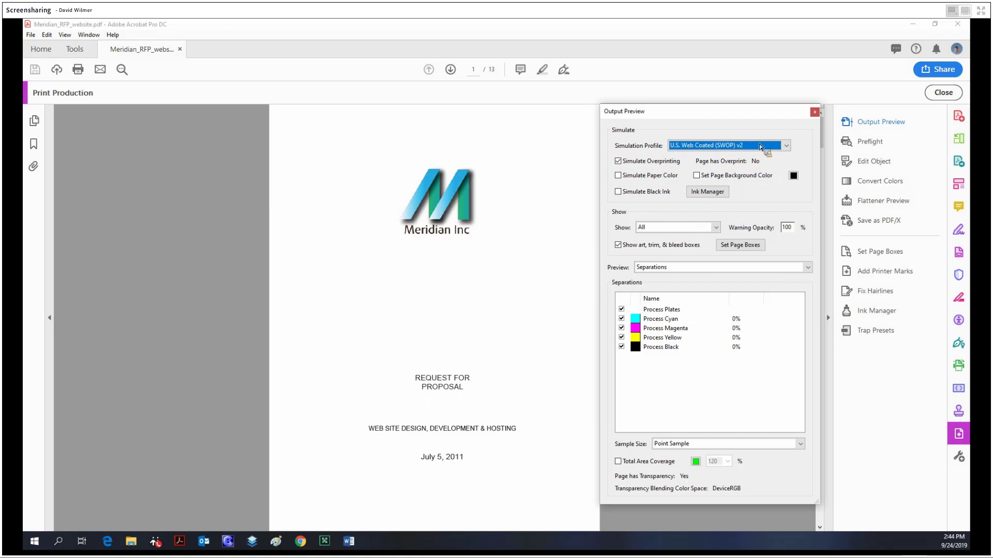
pyautogui.click(760, 145)
pyautogui.click(762, 147)
pyautogui.click(762, 148)
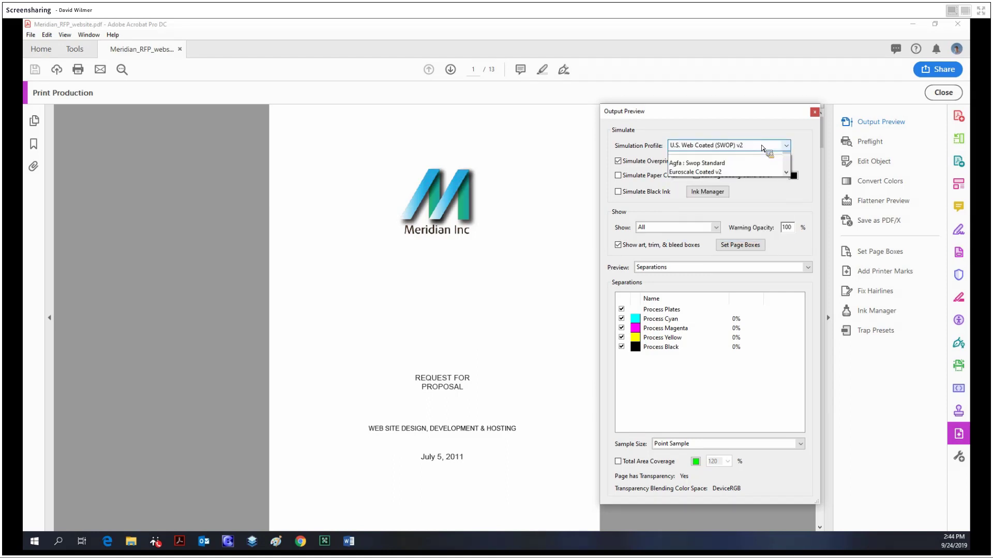
pyautogui.scroll(-1, 741, 190)
pyautogui.scroll(4, 740, 189)
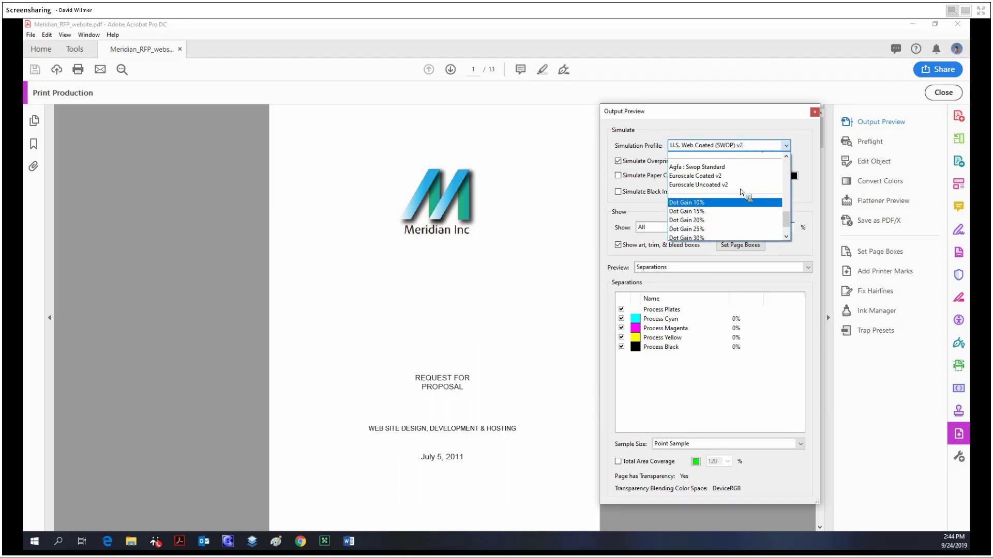
pyautogui.scroll(3, 743, 176)
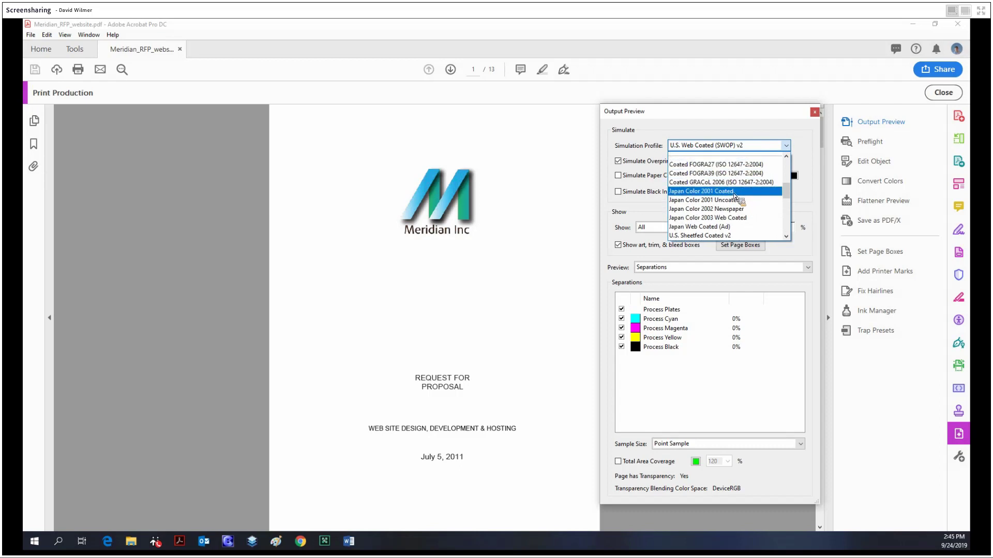
# Step: Try Coated FOGRA27 and Japan Color 2001 Uncoated, then settle on US Newsprint (SNAP 2007)
pyautogui.click(746, 156)
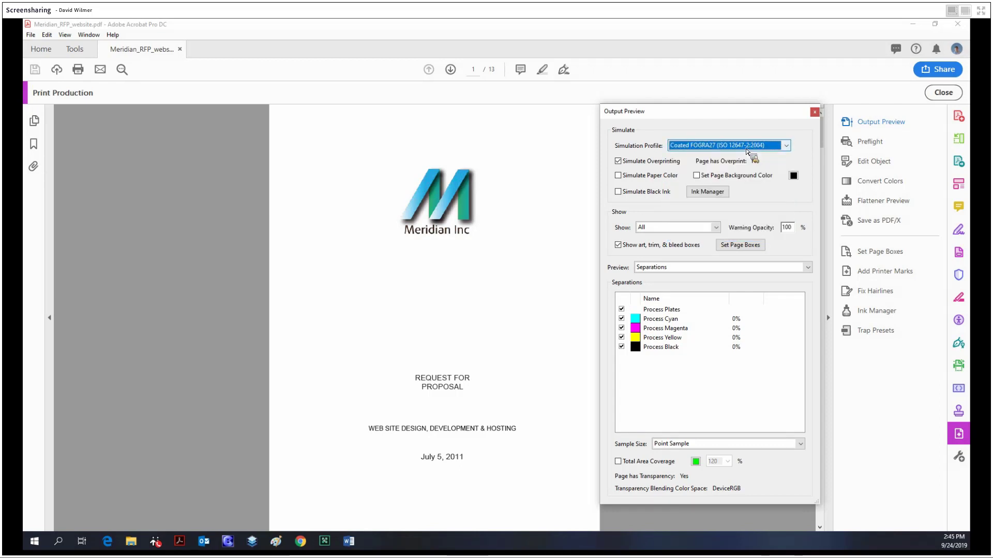
pyautogui.click(750, 146)
pyautogui.click(744, 191)
pyautogui.click(746, 147)
pyautogui.scroll(-5, 750, 148)
pyautogui.click(746, 145)
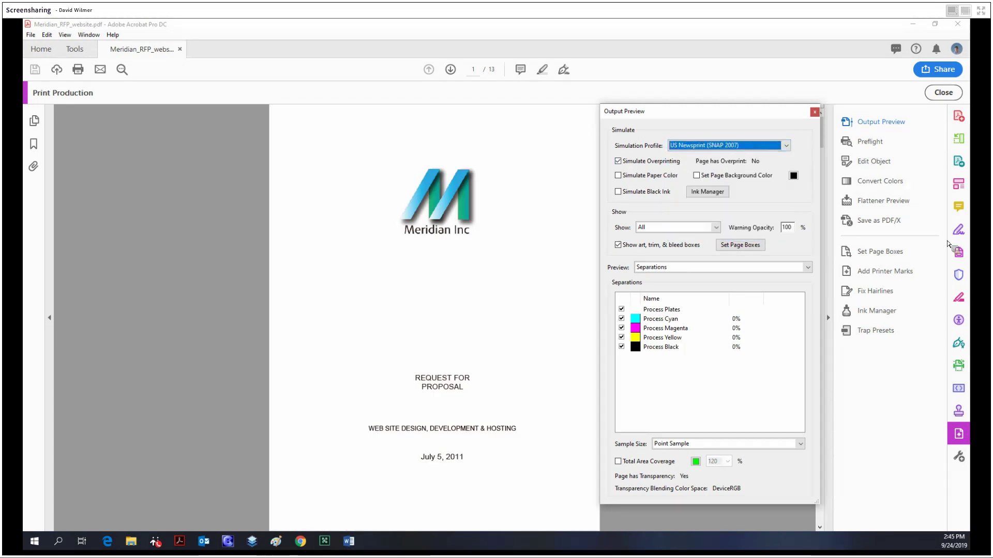
# Step: Compare overprint and paper colour simulation, leaving overprinting on and paper colour off
pyautogui.click(623, 164)
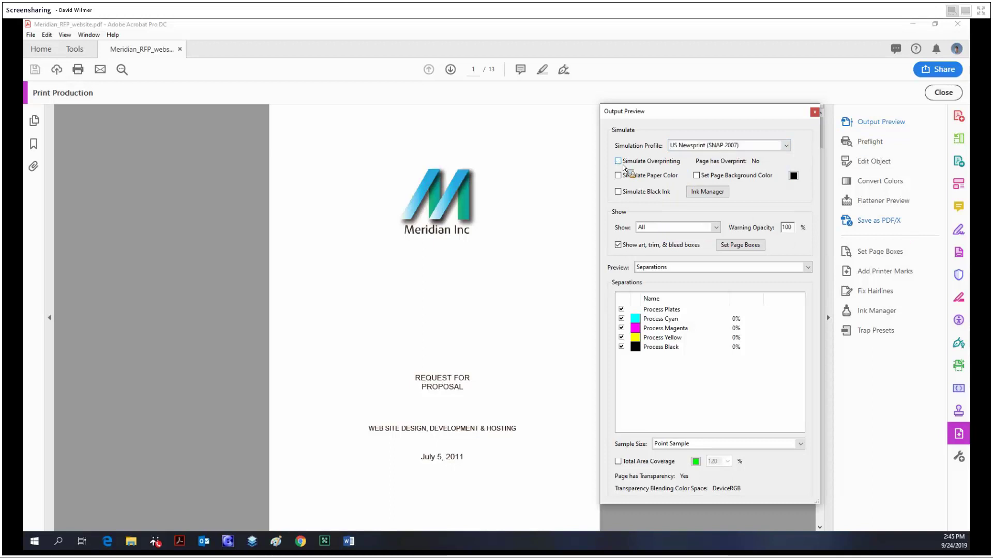
pyautogui.click(623, 165)
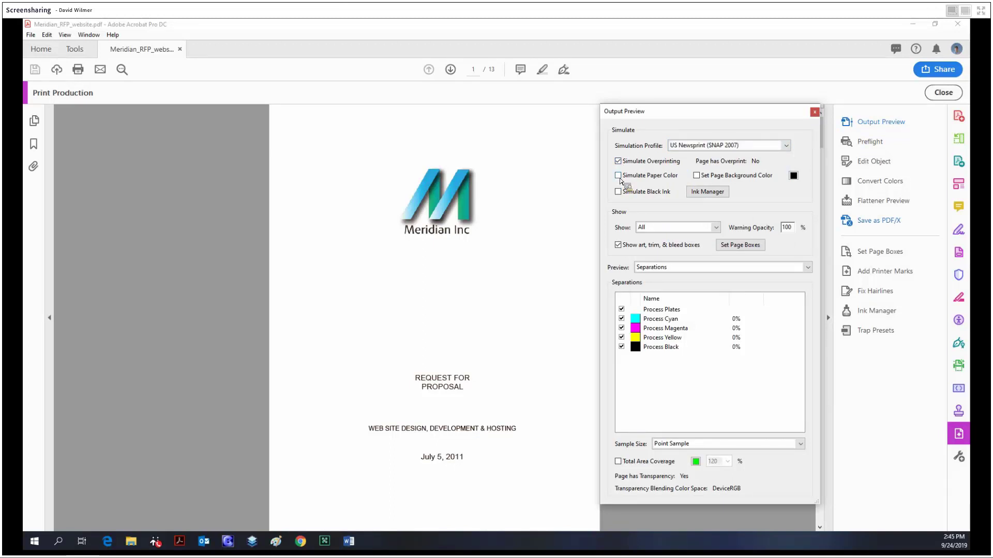
pyautogui.click(618, 176)
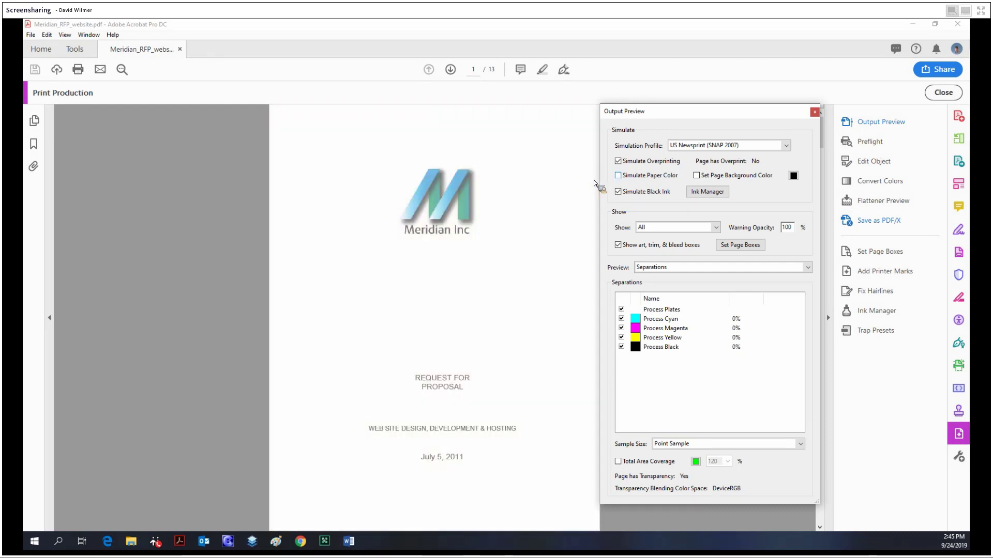
pyautogui.click(618, 176)
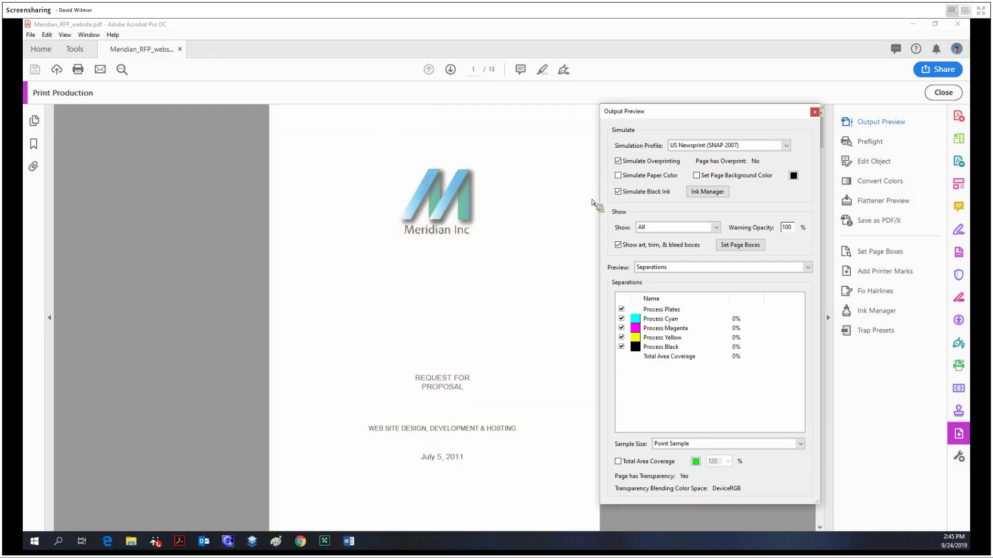
pyautogui.click(618, 176)
pyautogui.scroll(-5, 572, 203)
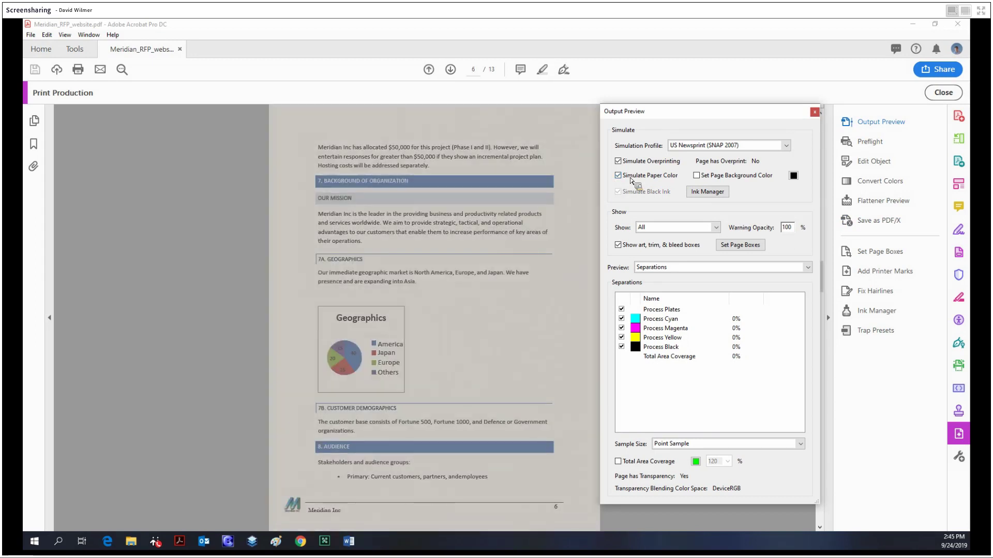
pyautogui.click(631, 178)
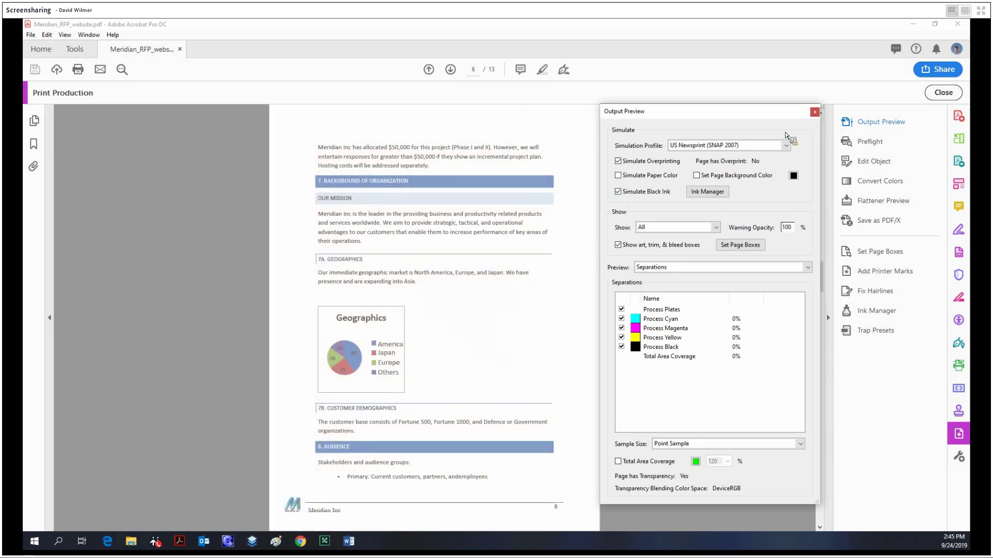
# Step: Toggle Simulate Black Ink repeatedly to compare, ending with it switched on
pyautogui.click(627, 195)
pyautogui.click(627, 195)
pyautogui.click(627, 195)
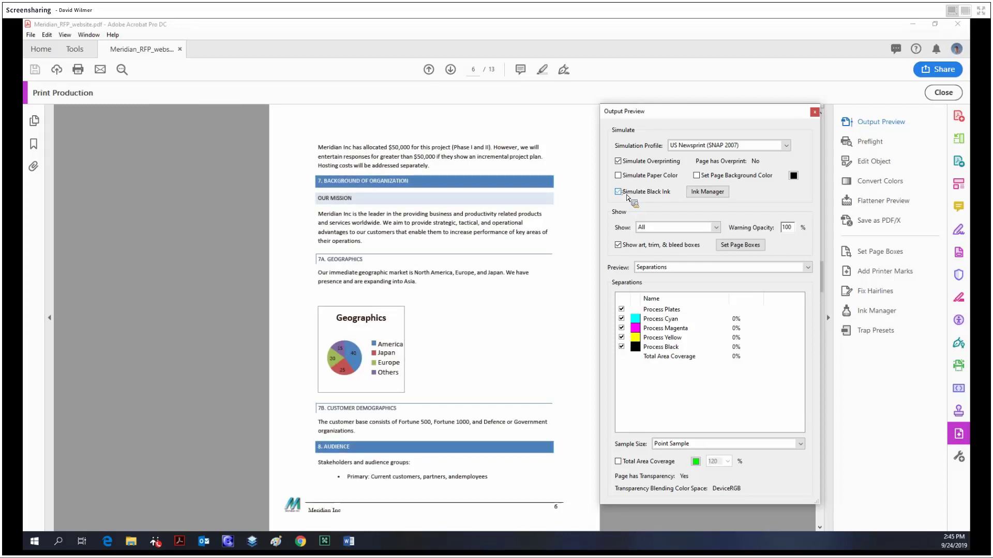
pyautogui.click(626, 195)
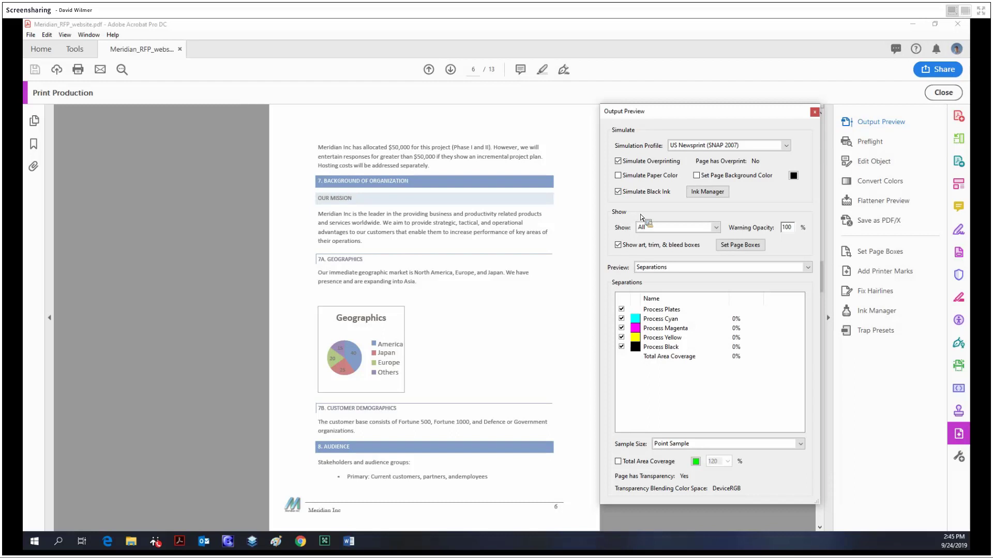
pyautogui.click(647, 192)
pyautogui.click(647, 193)
pyautogui.click(887, 223)
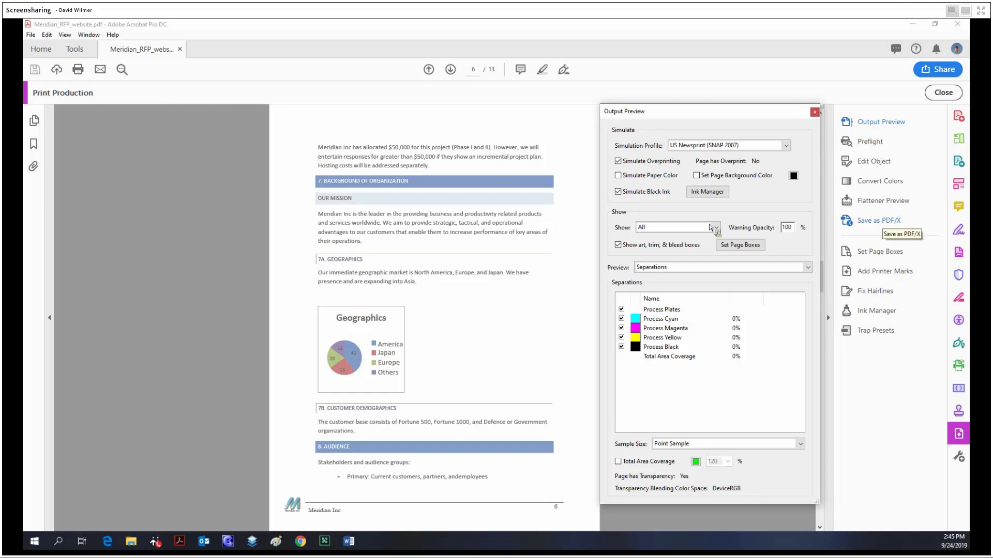
# Step: Show only DeviceCMYK objects, then only Not DeviceCMYK objects
pyautogui.click(688, 228)
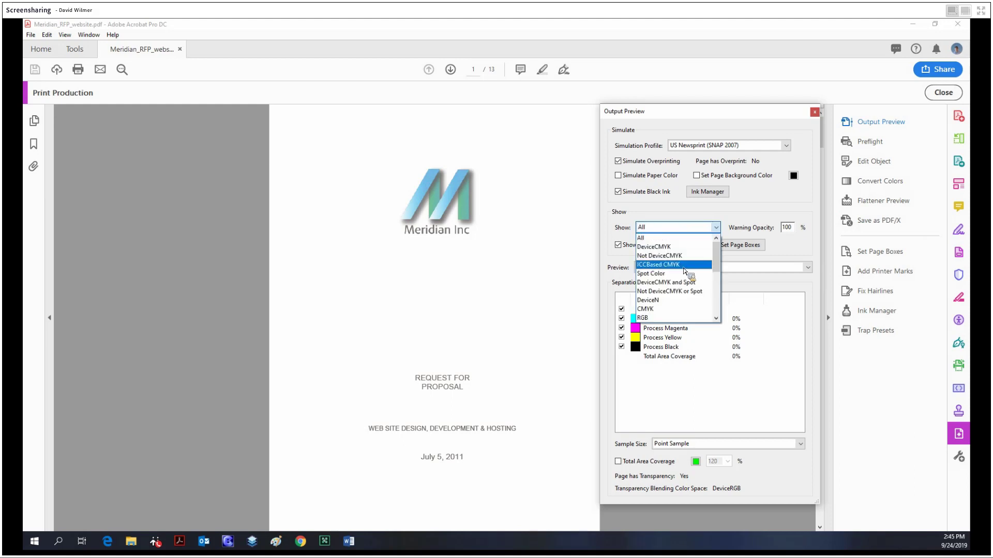
pyautogui.click(686, 250)
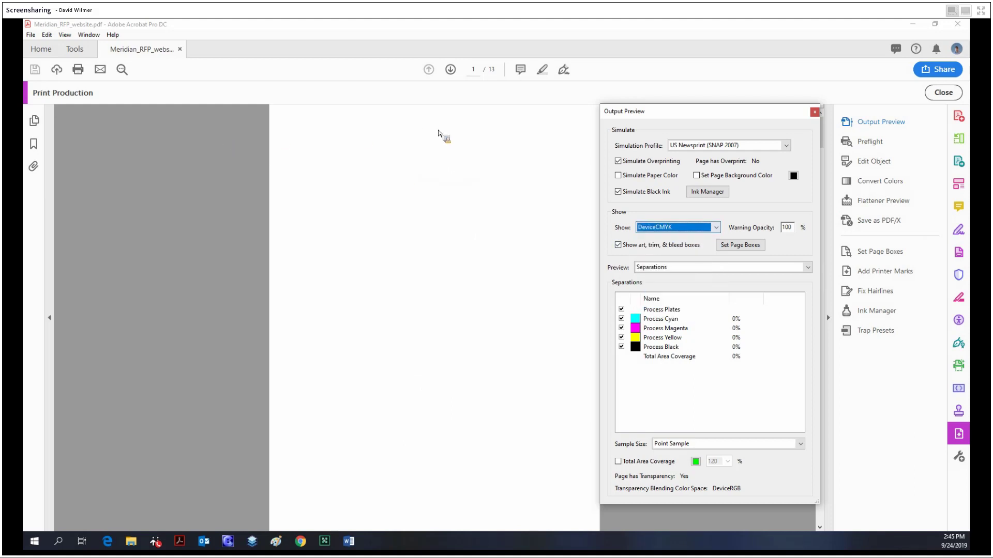
pyautogui.click(665, 233)
pyautogui.click(665, 233)
pyautogui.click(666, 233)
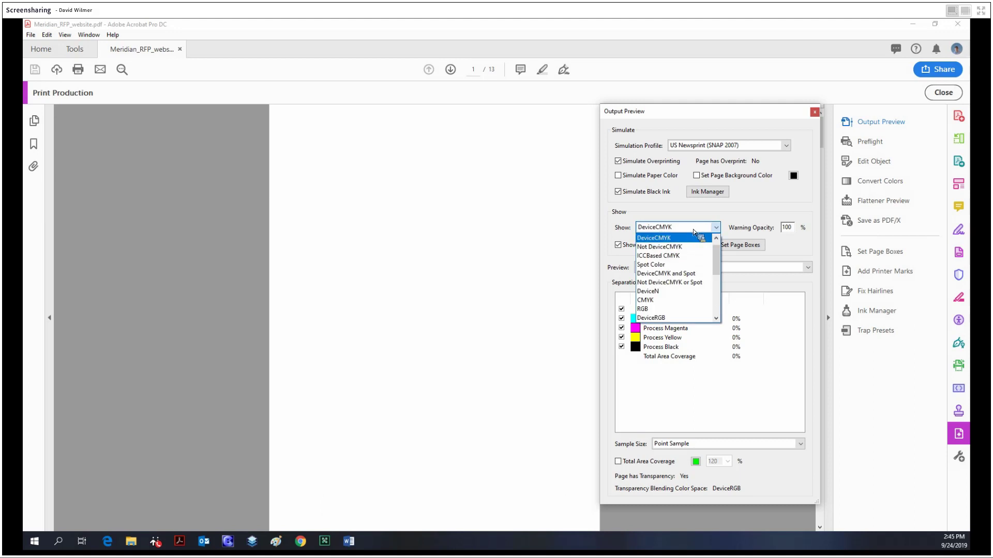
pyautogui.click(674, 251)
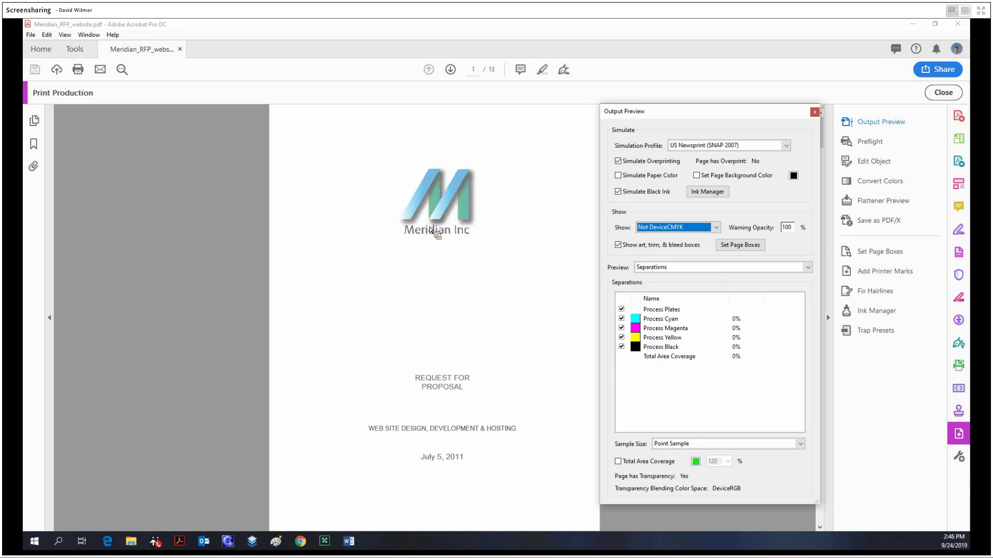
# Step: Preview the page filtered to Text, Line Art, Device colour, then Images
pyautogui.click(668, 232)
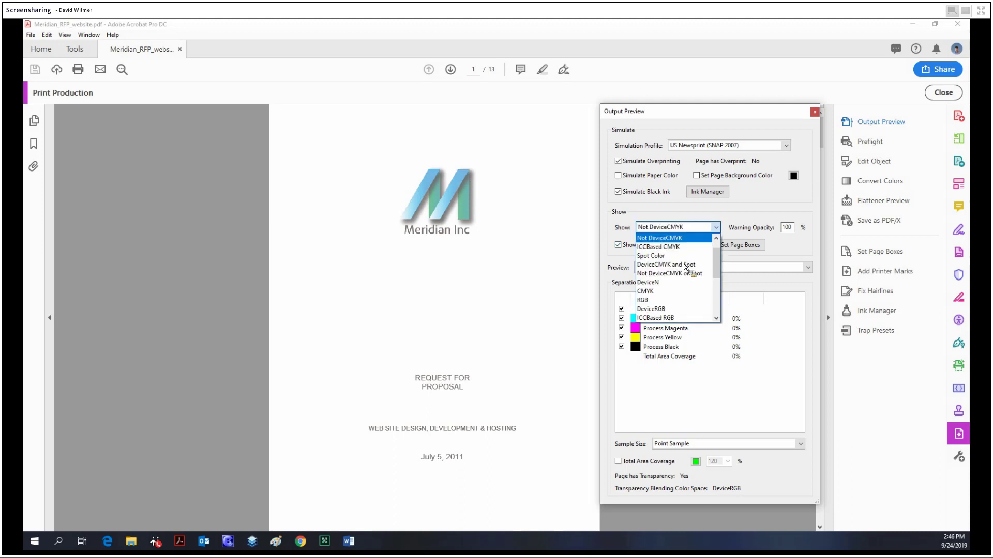
pyautogui.scroll(-3, 681, 261)
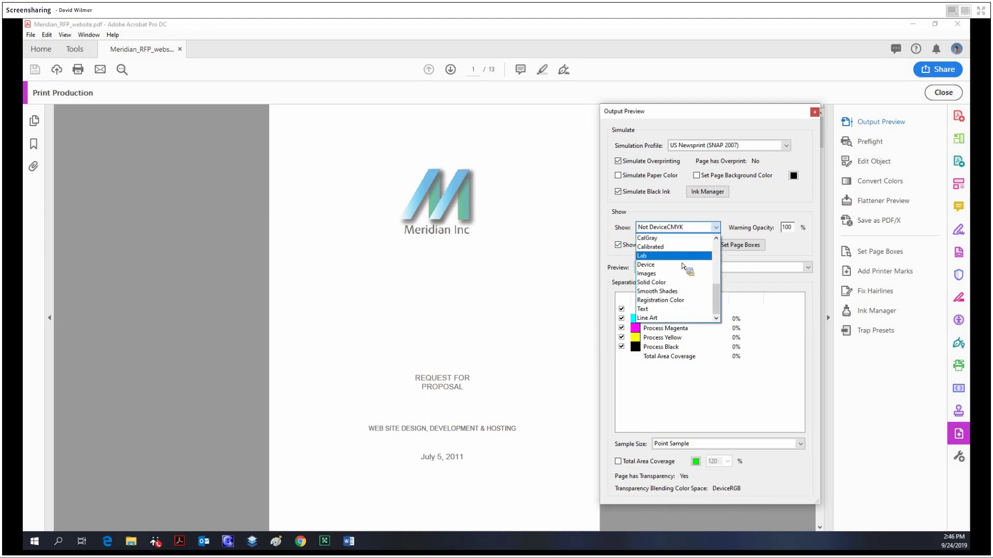
pyautogui.scroll(2, 681, 274)
pyautogui.scroll(-2, 681, 299)
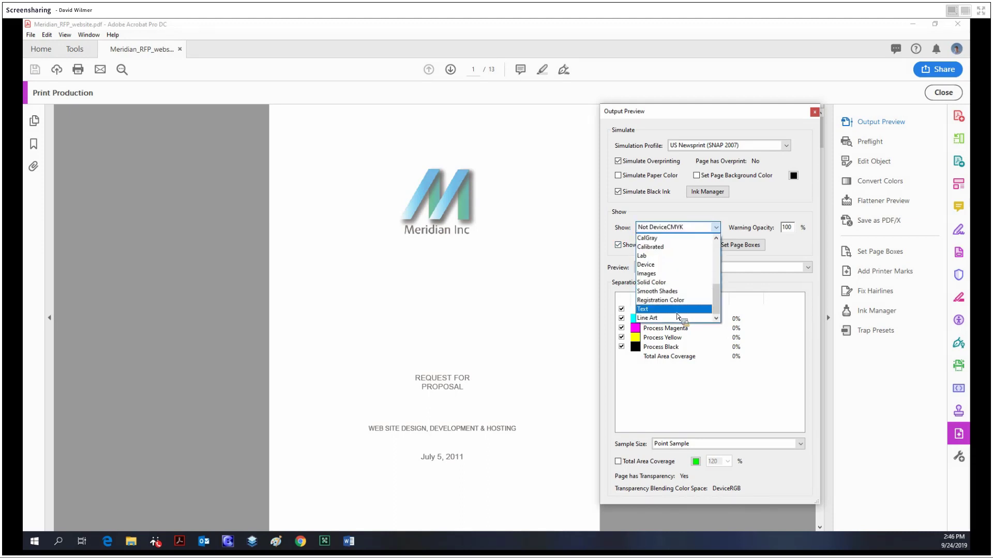
pyautogui.click(674, 309)
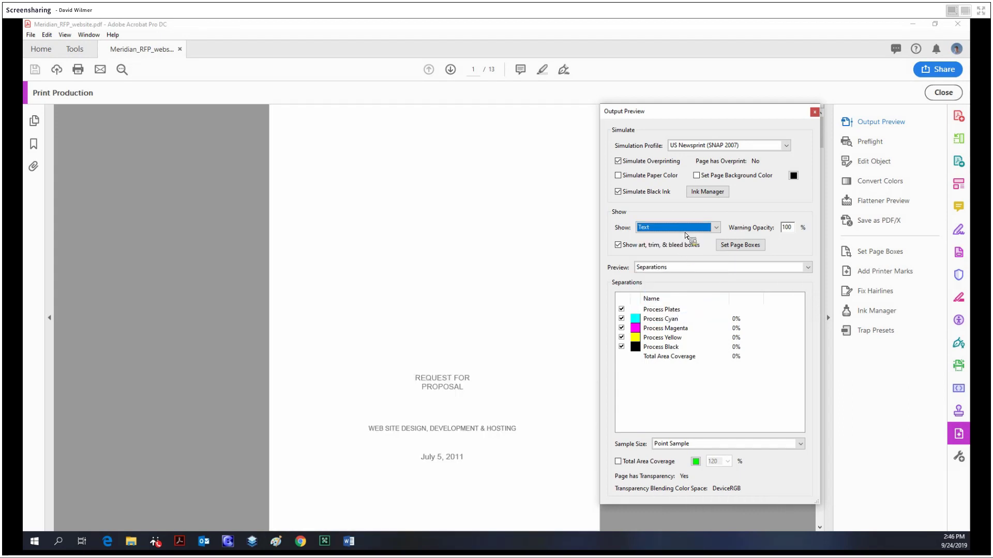
pyautogui.hotkey('alt', 'Down')
pyautogui.press('Return')
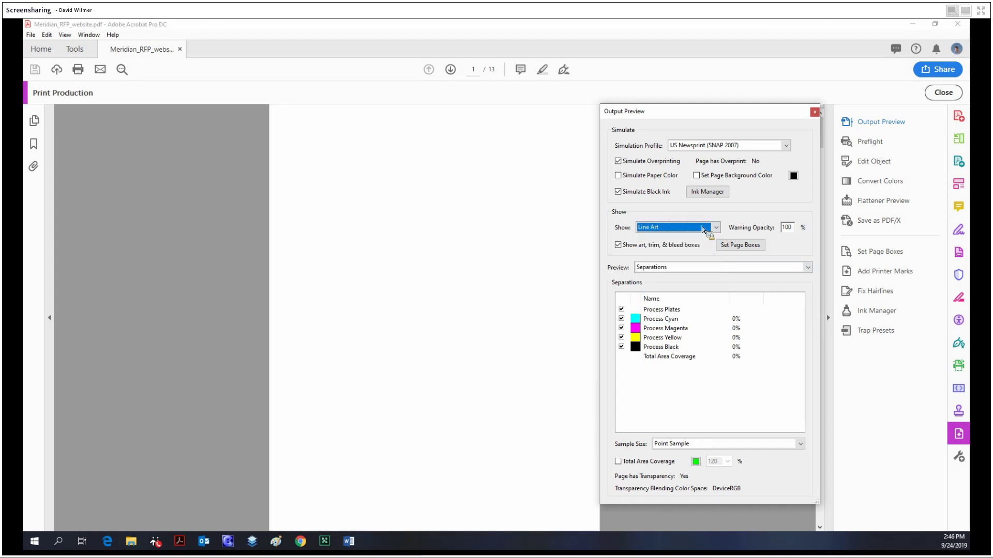
pyautogui.hotkey('alt', 'Down')
pyautogui.click(671, 259)
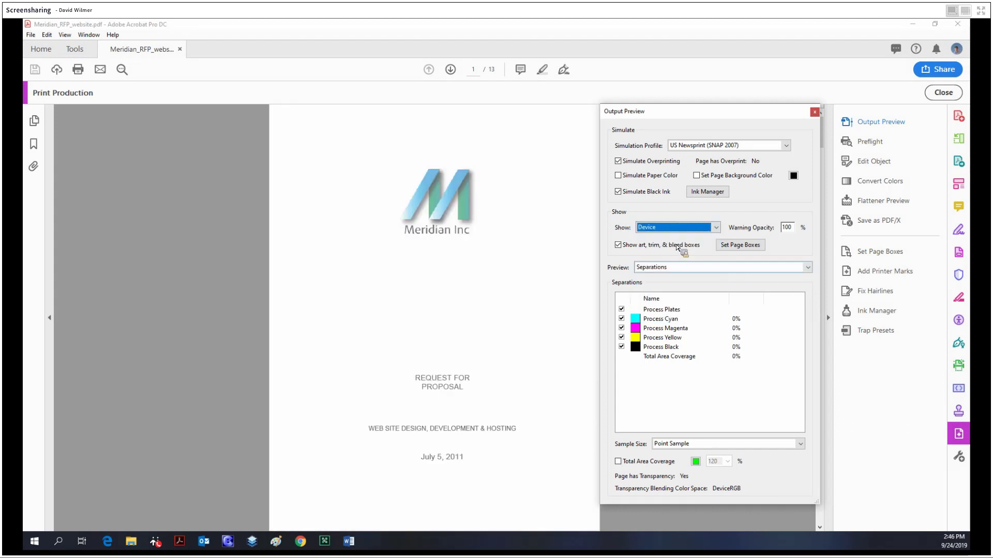
pyautogui.hotkey('alt', 'Down')
pyautogui.press('Down')
pyautogui.press('Return')
# Step: Preview only RGB, then only CMYK content, then return the filter to All
pyautogui.hotkey('alt', 'Down')
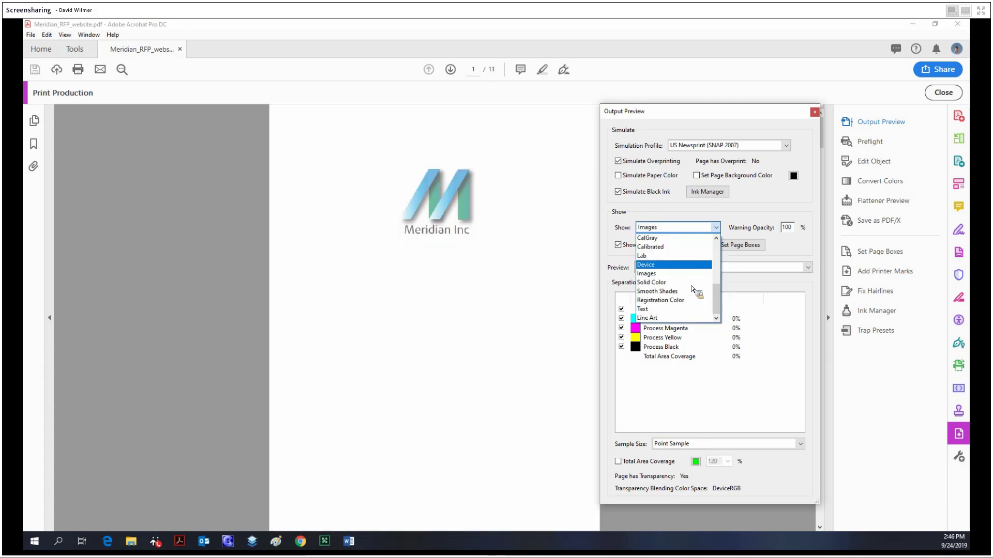
pyautogui.scroll(5, 672, 269)
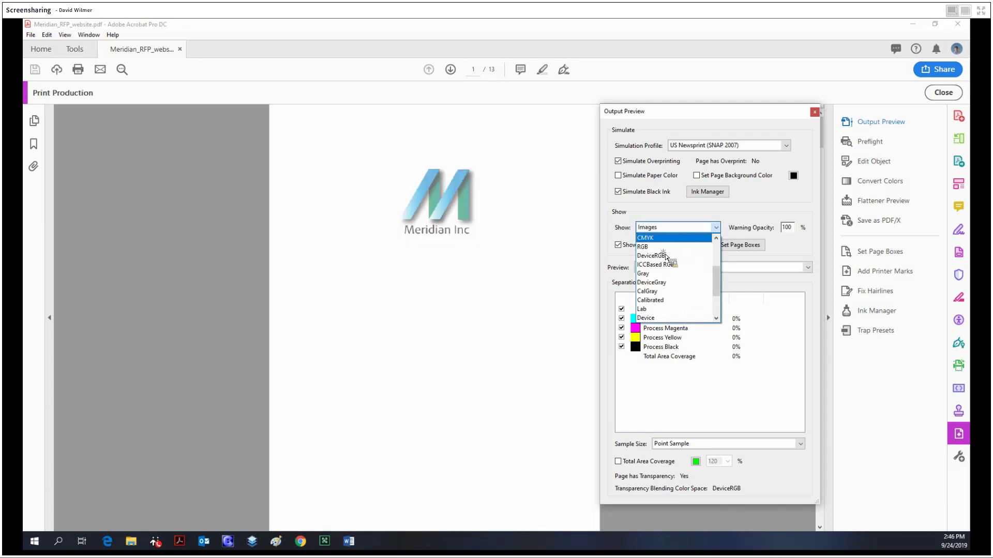
pyautogui.click(666, 246)
pyautogui.hotkey('alt', 'Down')
pyautogui.scroll(2, 671, 252)
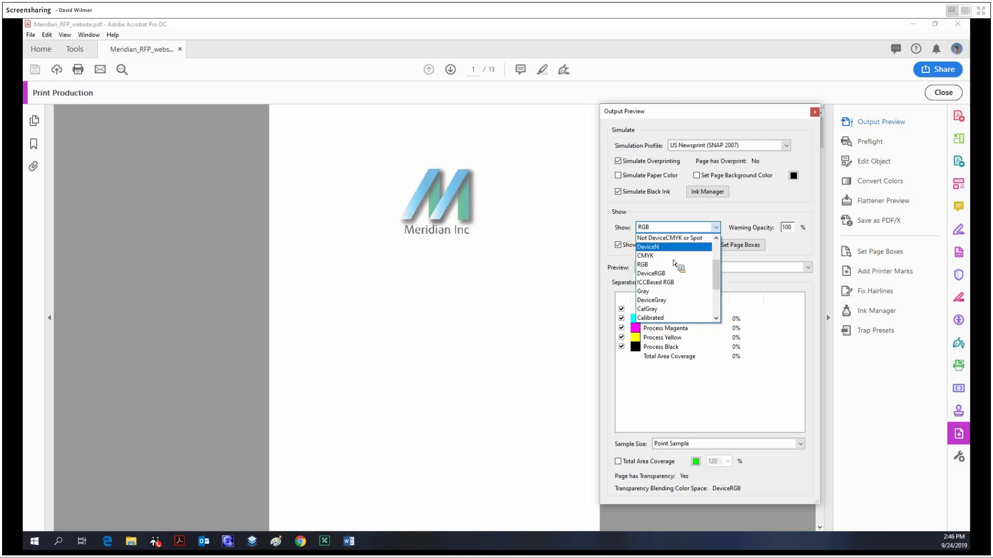
pyautogui.click(672, 247)
pyautogui.hotkey('alt', 'Down')
pyautogui.scroll(3, 672, 264)
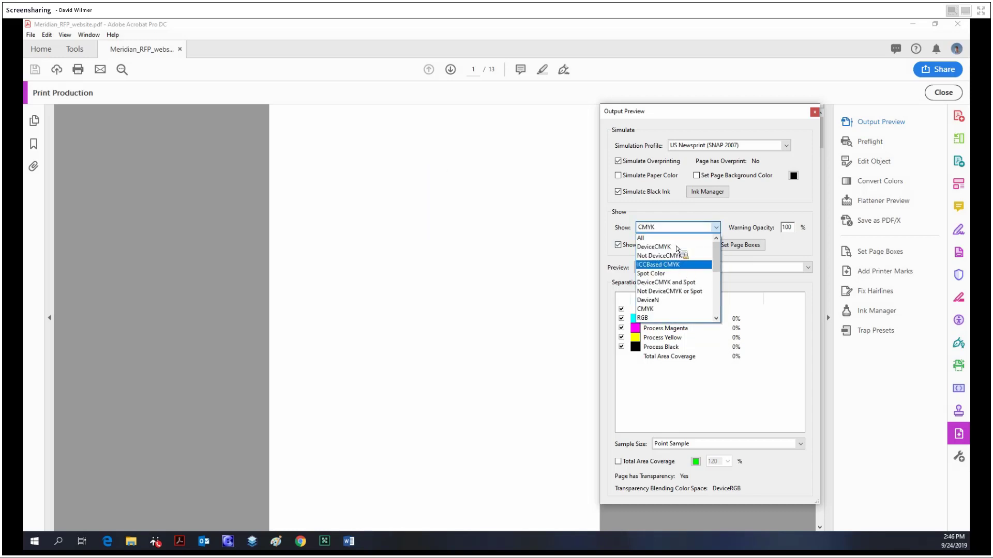
pyautogui.click(652, 235)
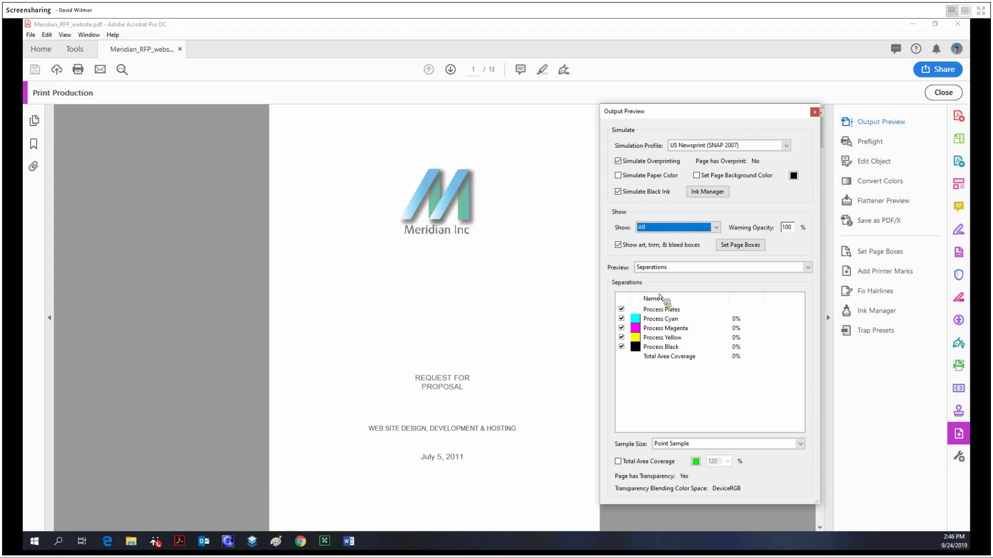
pyautogui.click(667, 228)
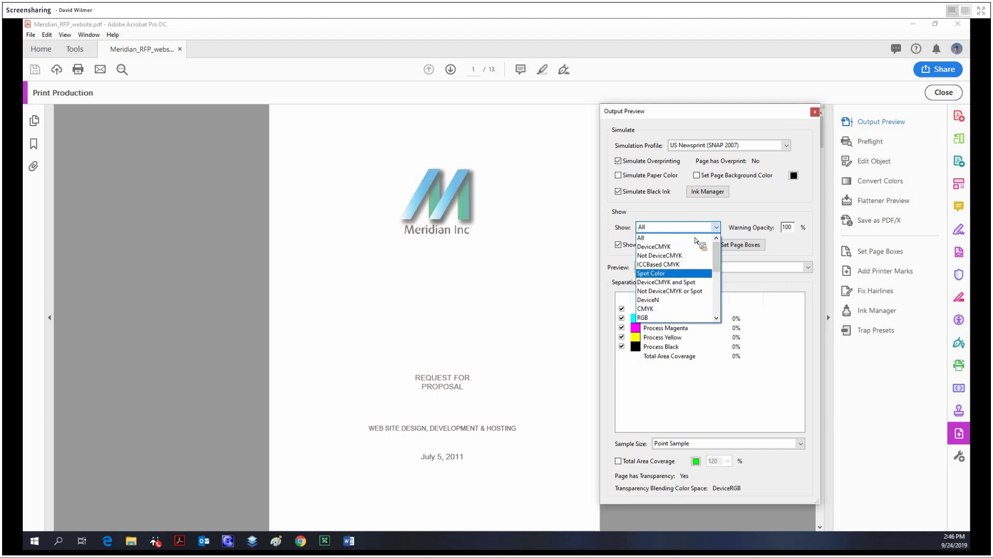
# Step: Keep Show on All, scroll to page 3, and close Output Preview
pyautogui.click(680, 227)
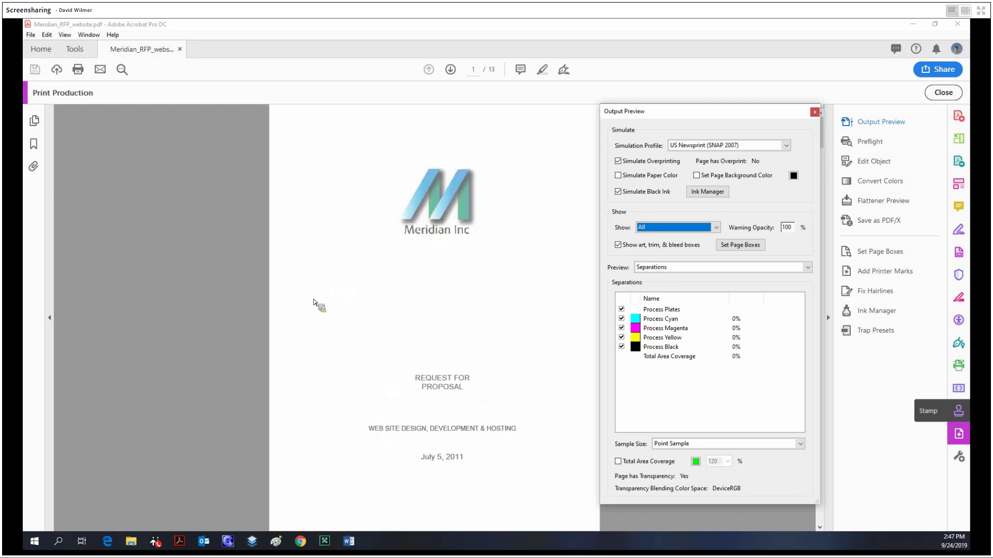
pyautogui.scroll(-5, 393, 310)
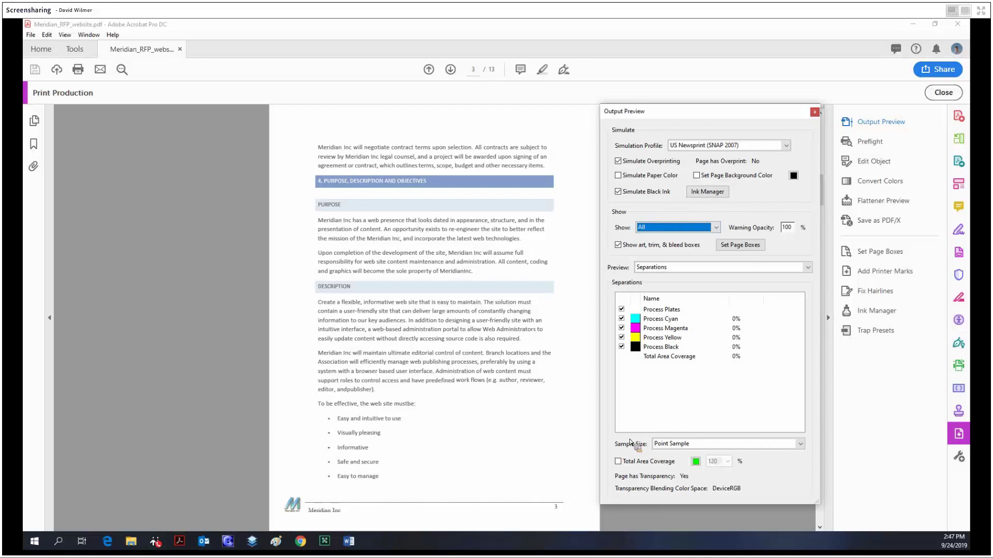
pyautogui.press('Escape')
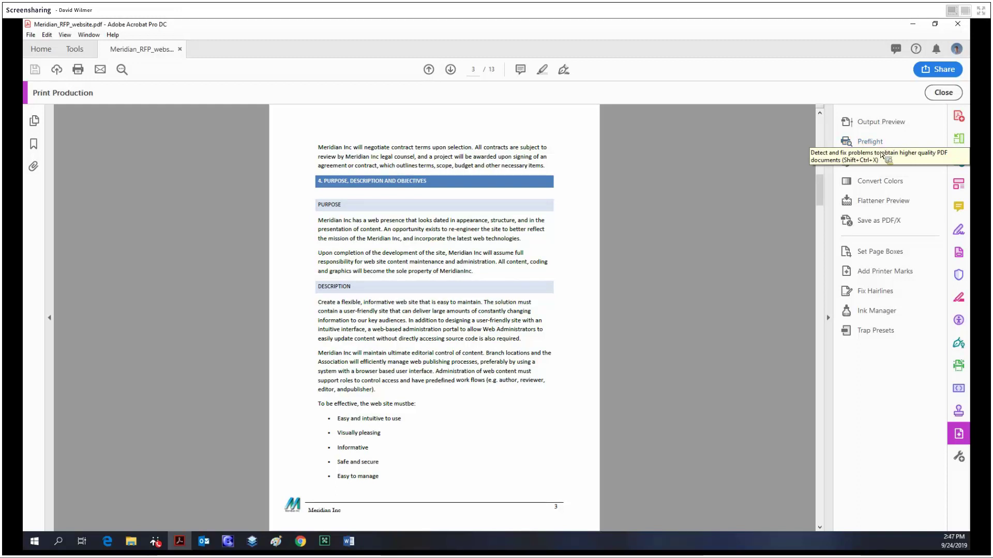
# Step: Move the blue section 4 heading bar with Edit Object, then undo it
pyautogui.click(874, 162)
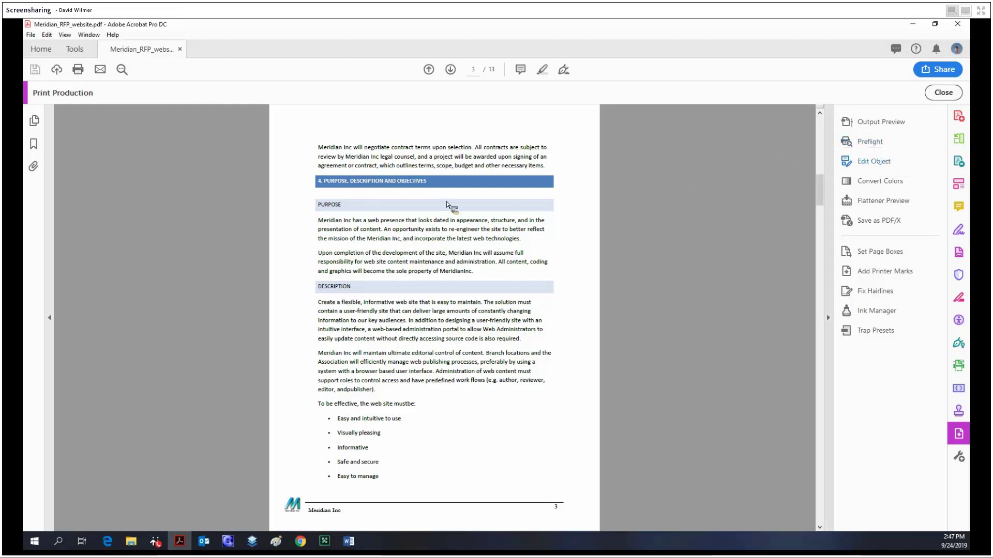
pyautogui.moveTo(448, 190); pyautogui.dragTo(472, 184)
pyautogui.hotkey('ctrl', 'z')
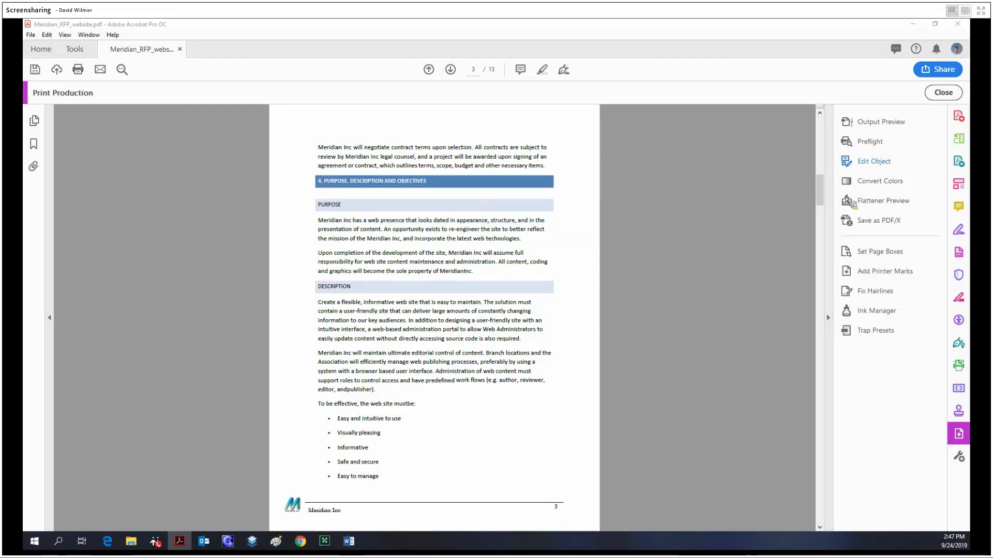
# Step: Convert Any Object colours to Apple RGB, promoting gray to CMYK black
pyautogui.click(872, 182)
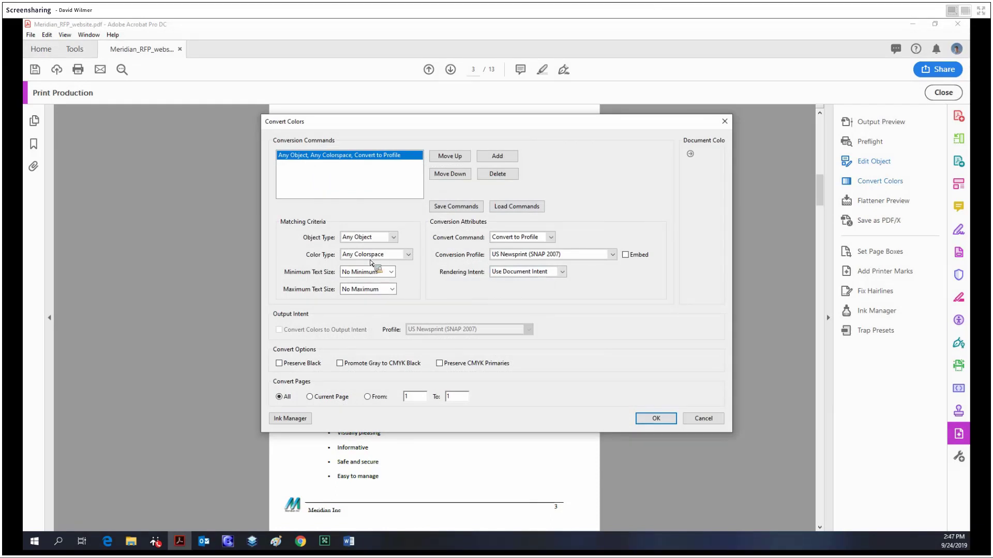
pyautogui.click(365, 239)
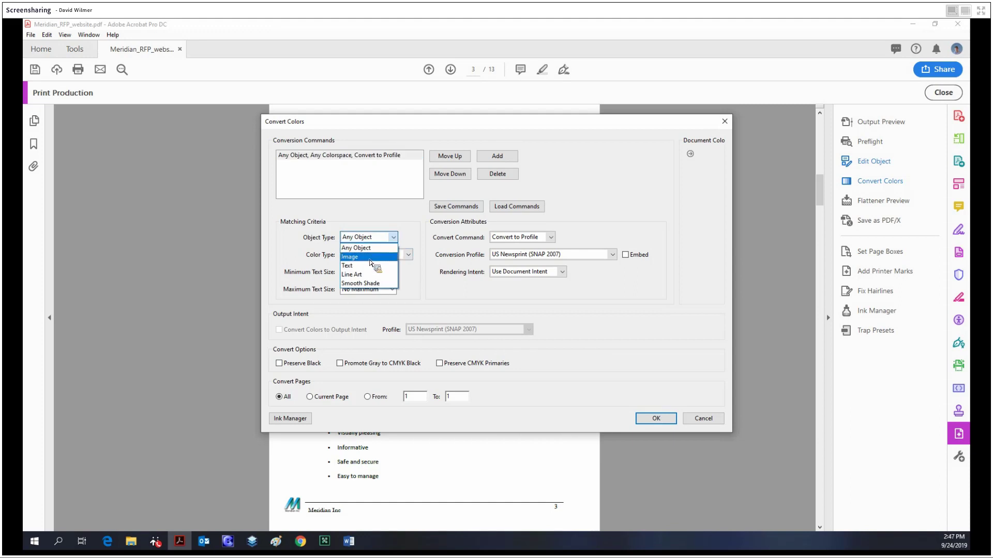
pyautogui.click(415, 238)
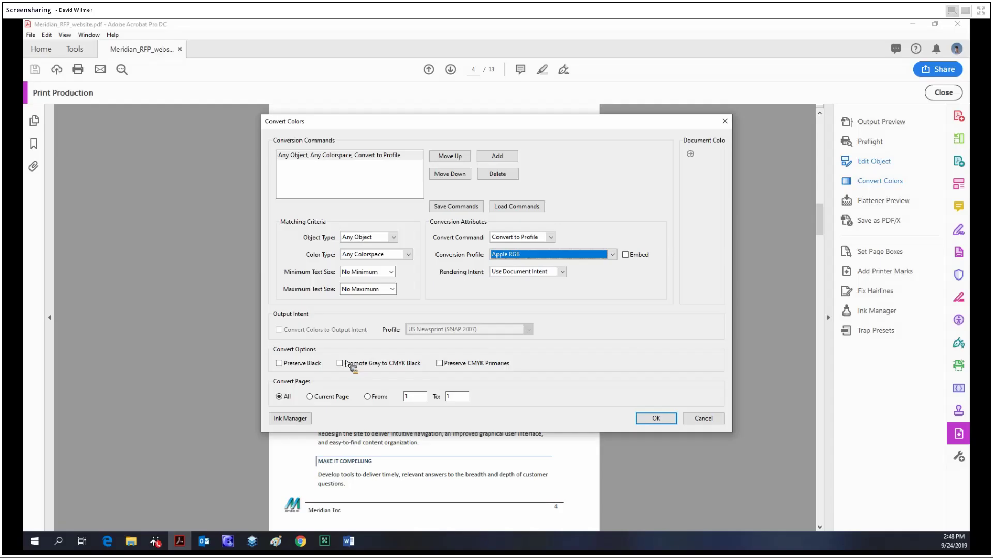
pyautogui.click(349, 368)
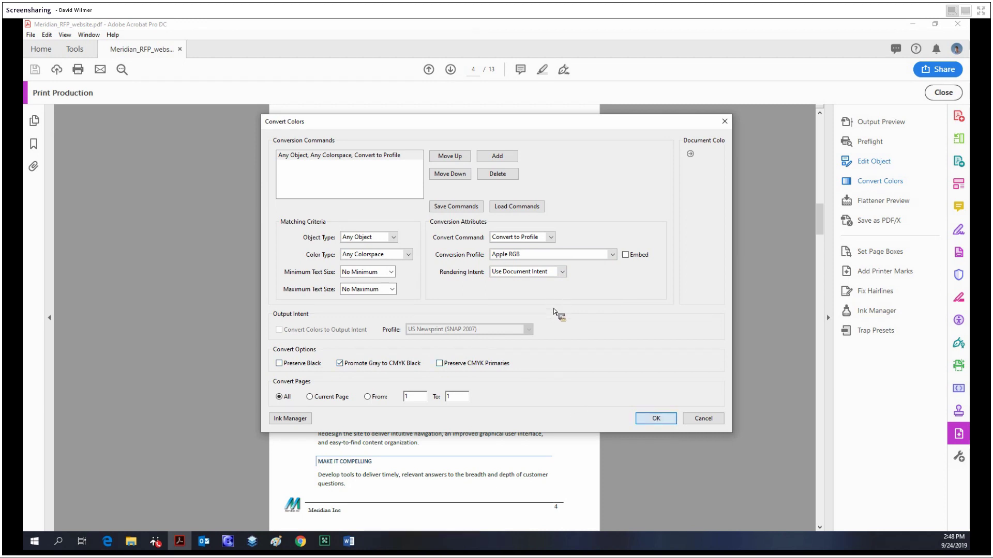
pyautogui.press('Return')
pyautogui.press('Return')
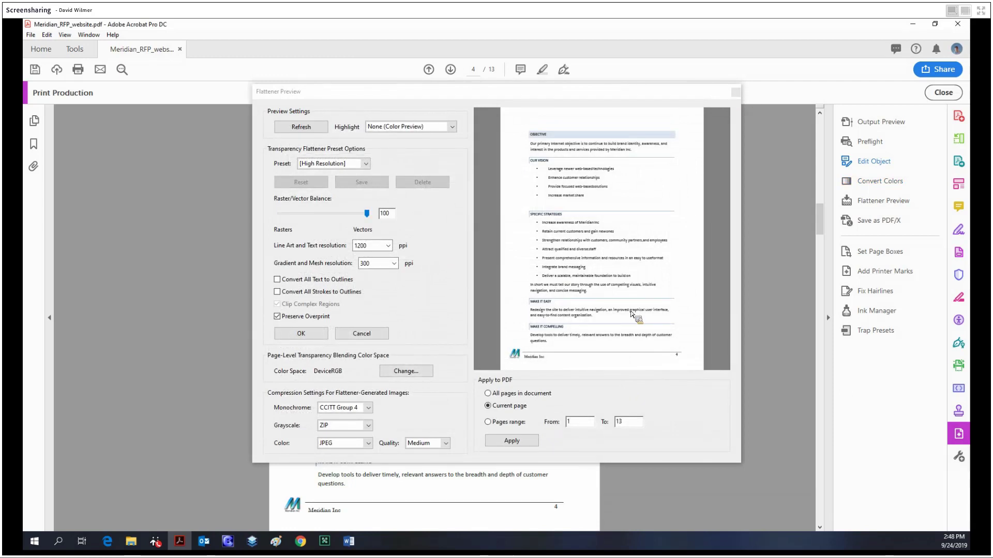
# Step: Dismiss Flattener Preview and scroll down to page 5's Timeline and Budget sections
pyautogui.press('Escape')
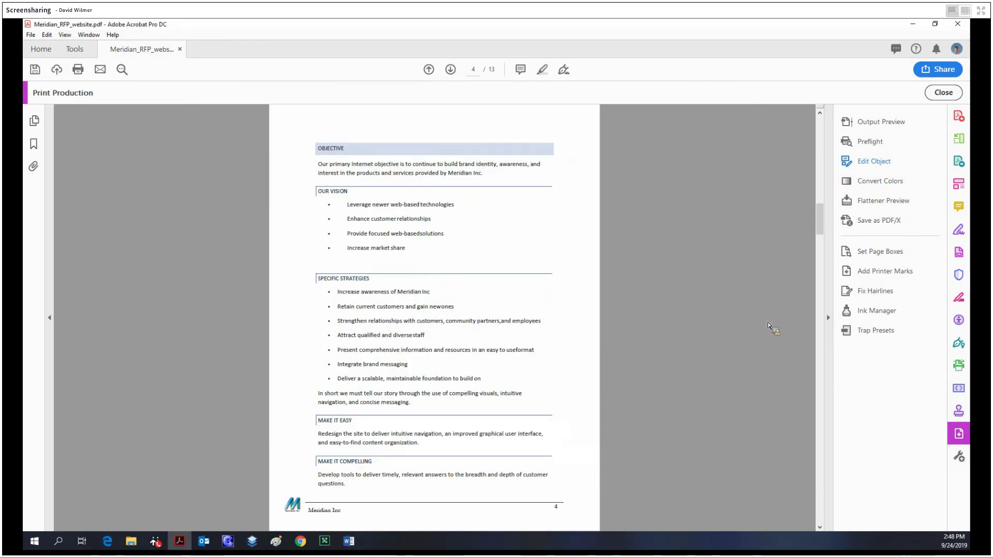
pyautogui.scroll(-2, 826, 284)
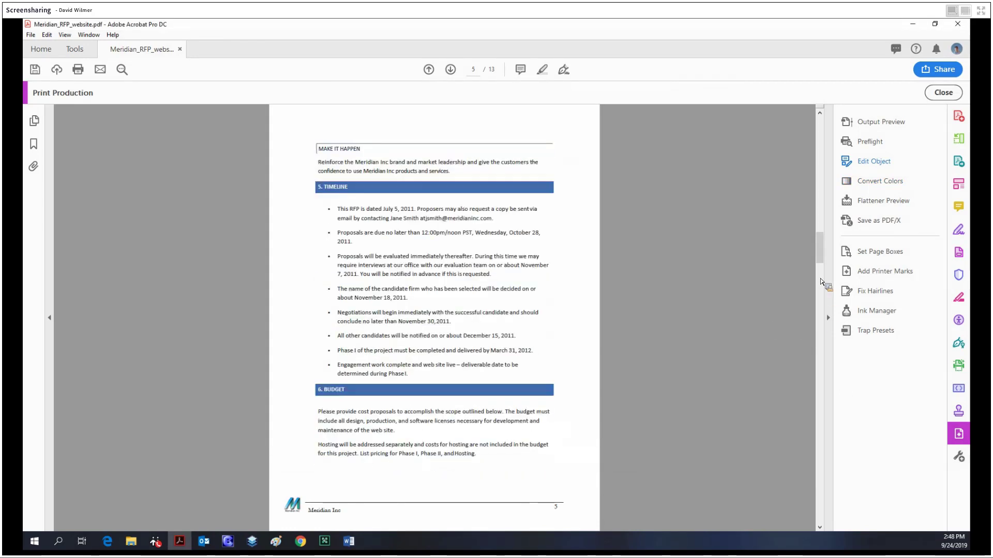